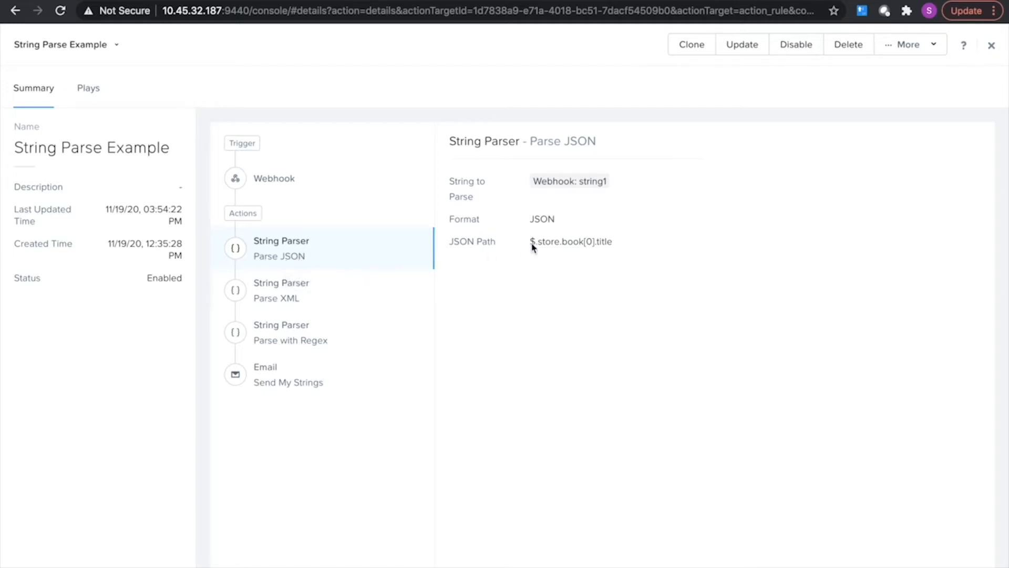
Inspect the webhook trigger's body and the JSON path of the Parse JSON action.
left_click(332, 187)
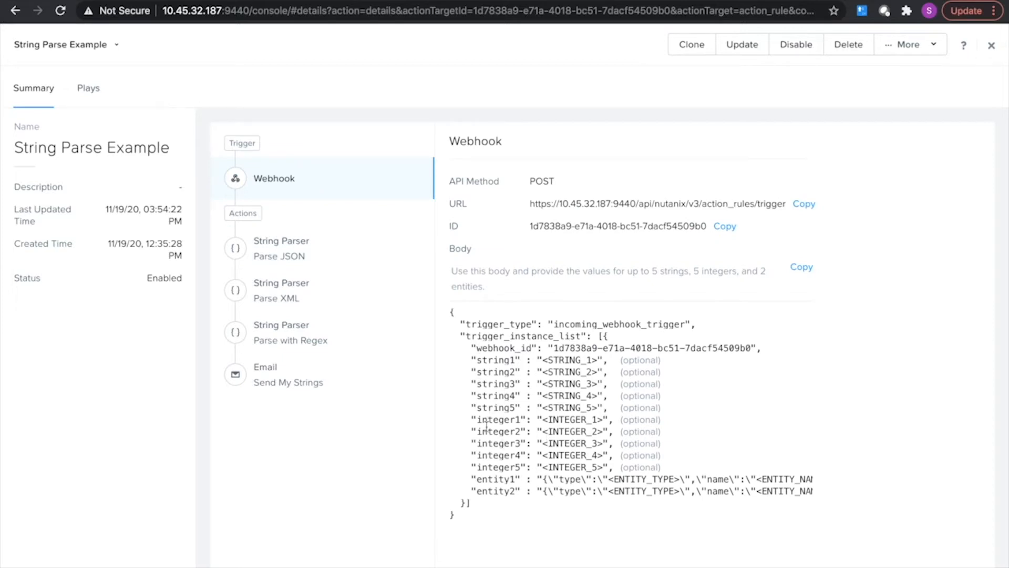
left_click(266, 258)
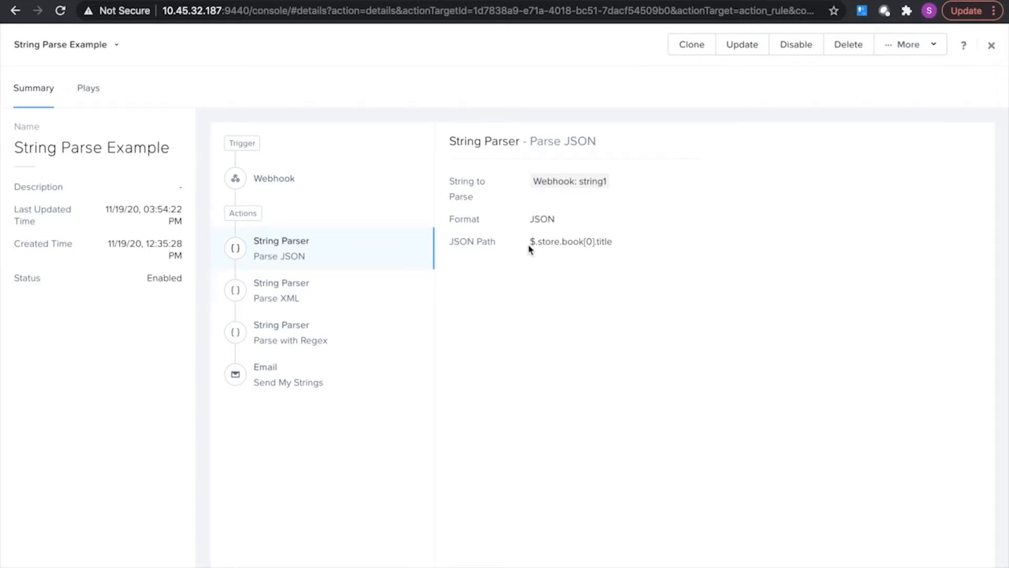
left_click_drag(529, 243, 630, 251)
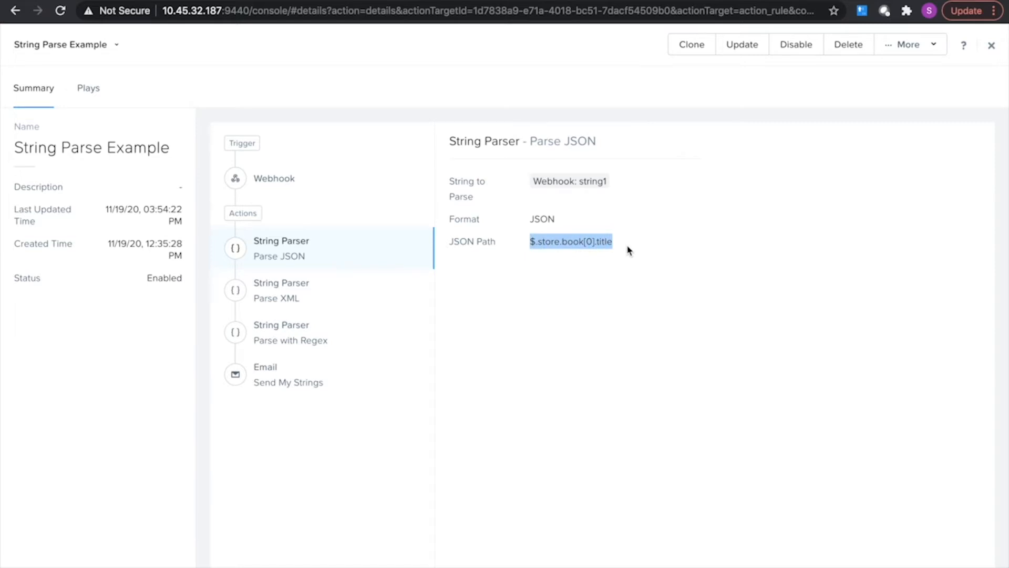
Consult the JSONPath article on goessner.net for the path expression syntax and return to the String Parse Example playbook.
left_click(293, 1)
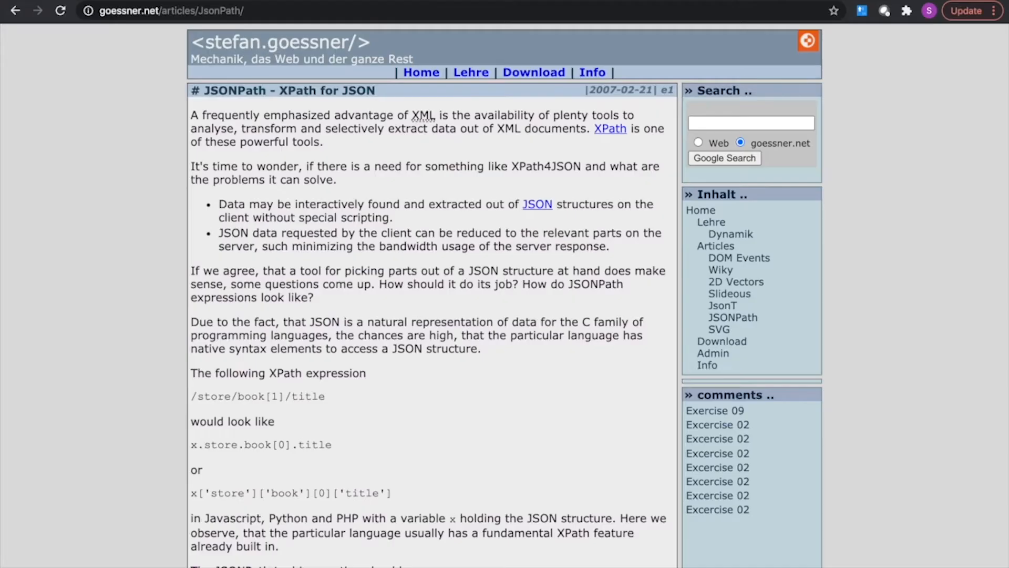
scroll(271, 266, "down", 1)
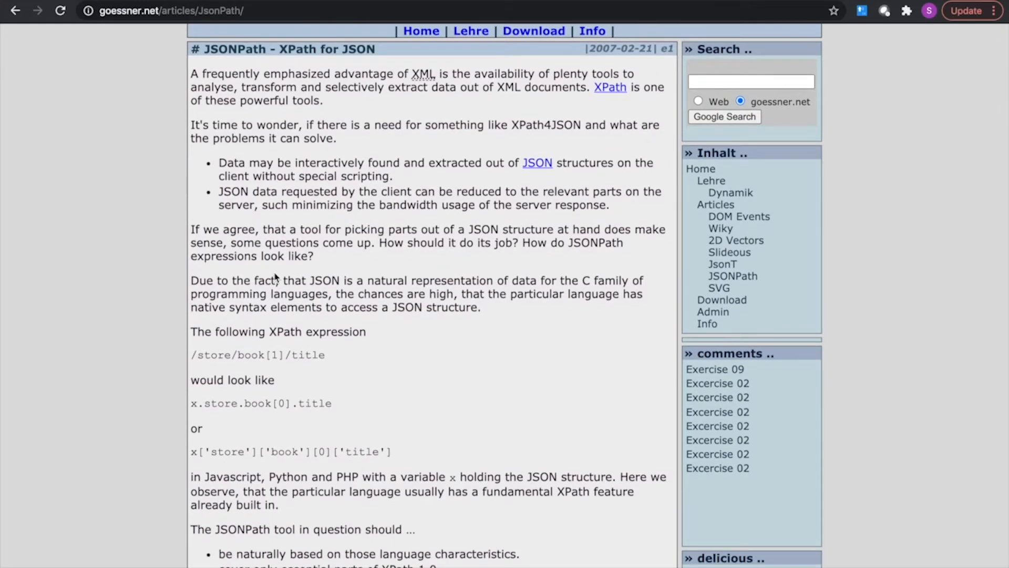
left_click_drag(339, 407, 184, 409)
left_click(184, 409)
scroll(251, 404, "down", 6)
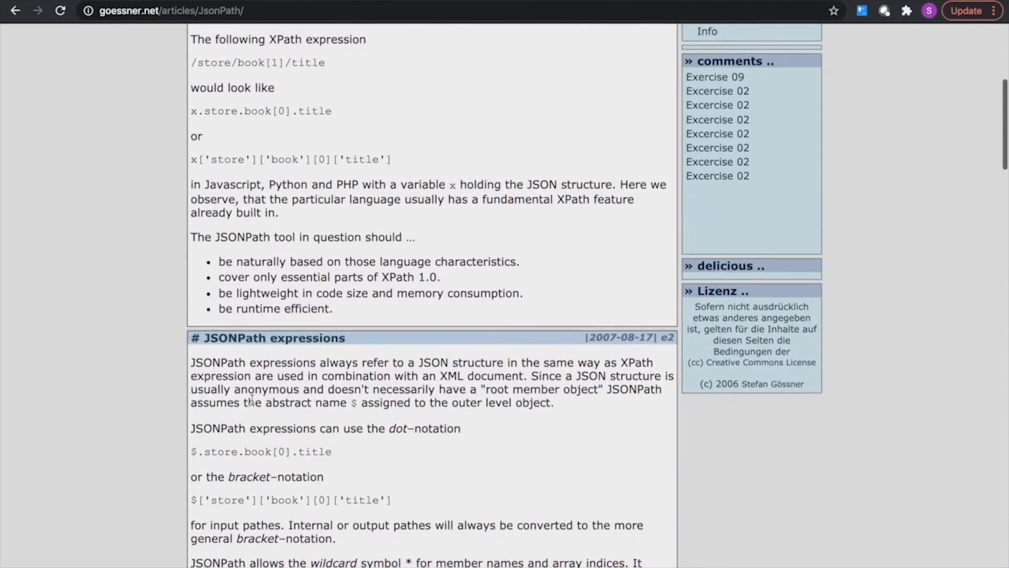
left_click(101, 1)
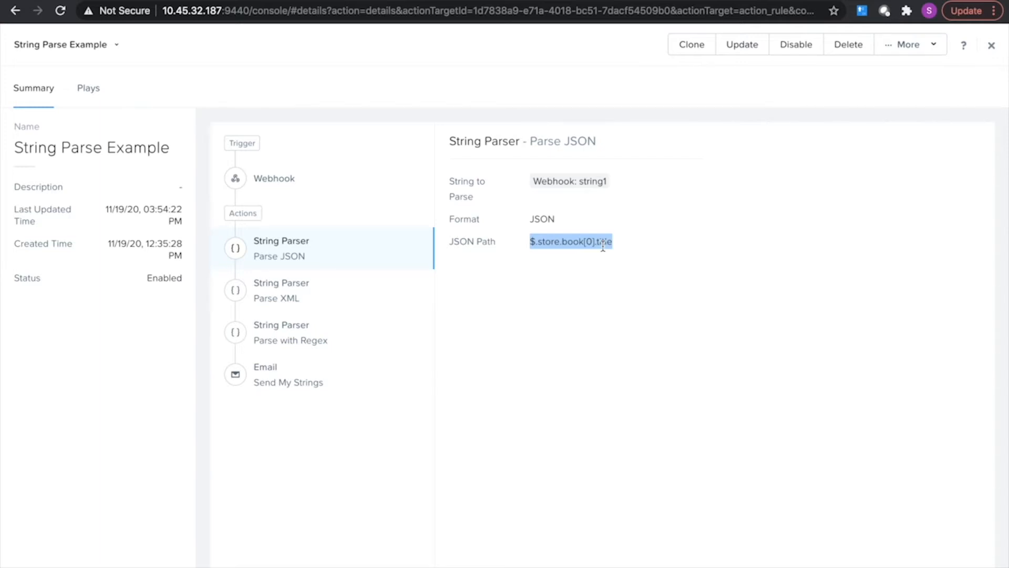
Switch to Visual Studio Code and trace the store, book and title keys to the first book's title in store.json.
key("ctrl+Left")
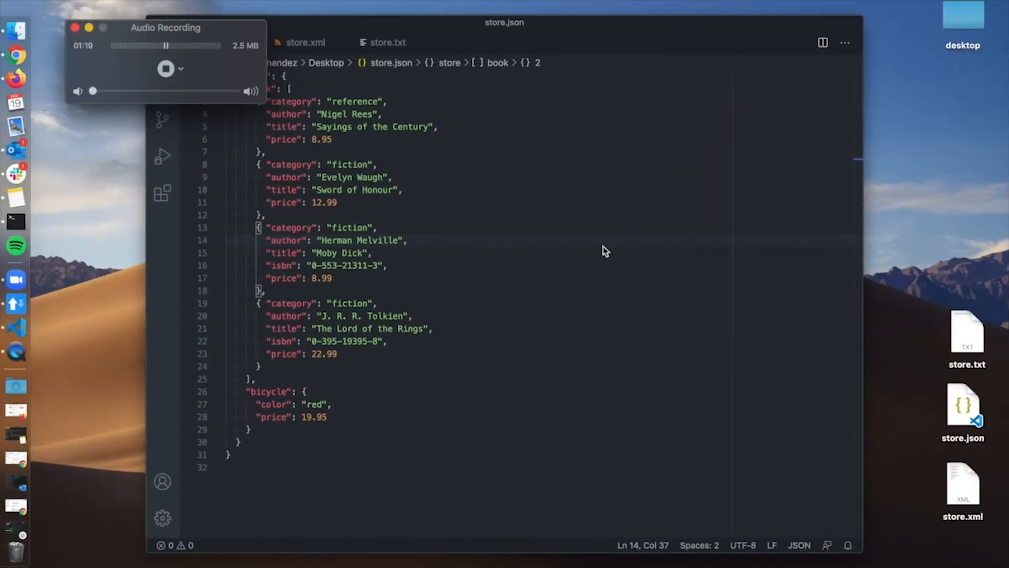
left_click(356, 27)
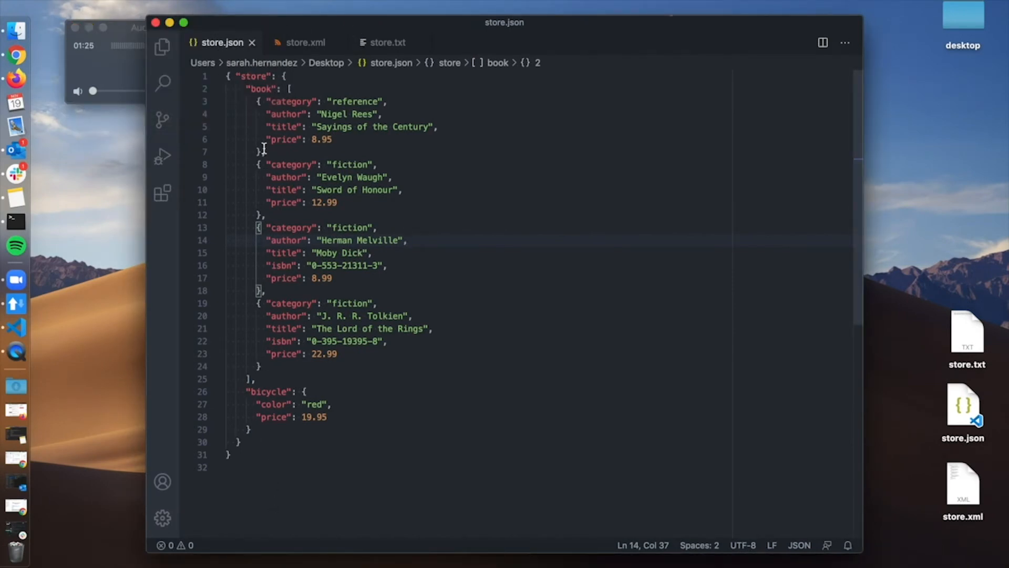
left_click(255, 76)
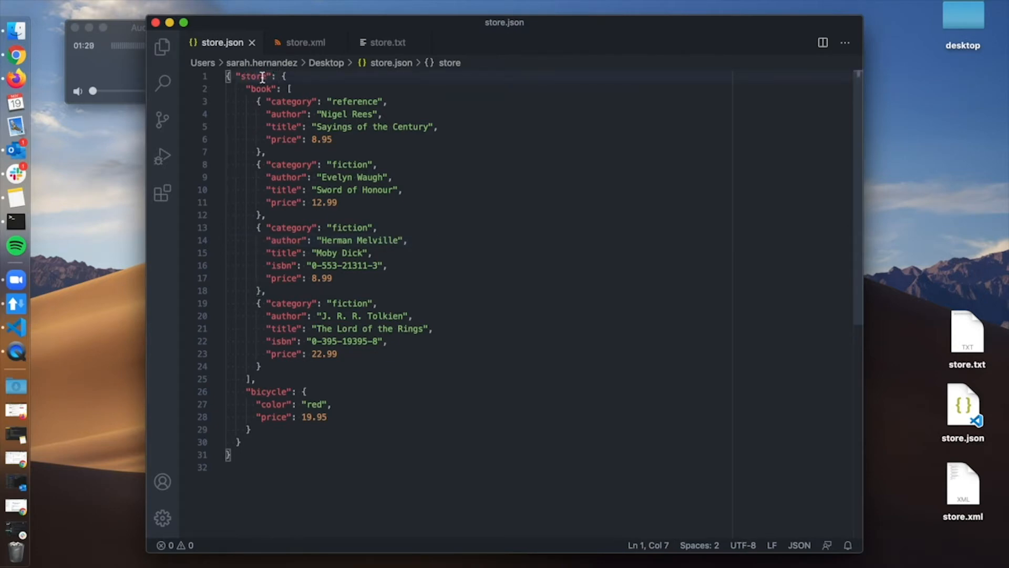
double_click(262, 88)
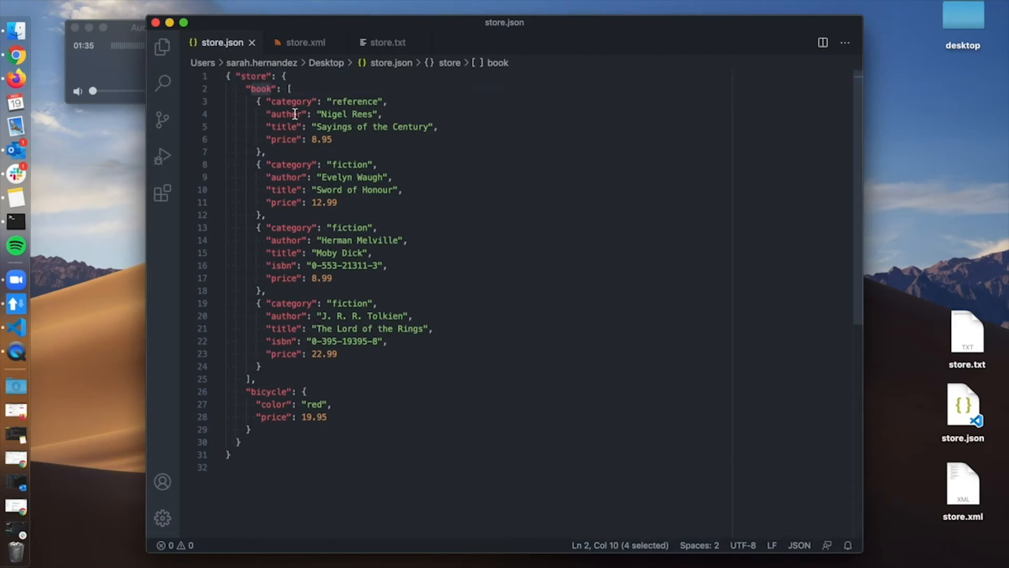
double_click(282, 139)
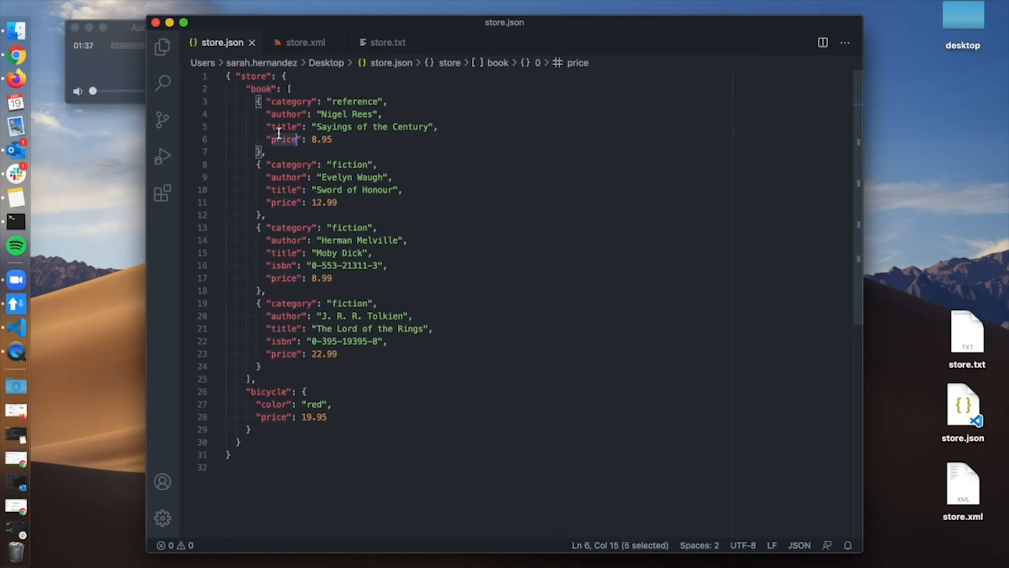
double_click(279, 127)
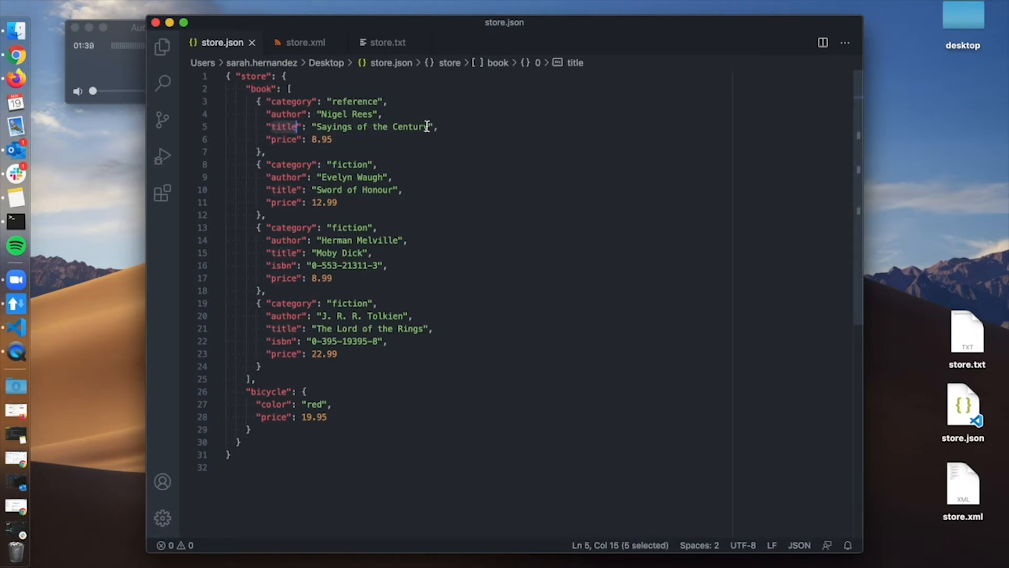
left_click_drag(430, 127, 313, 125)
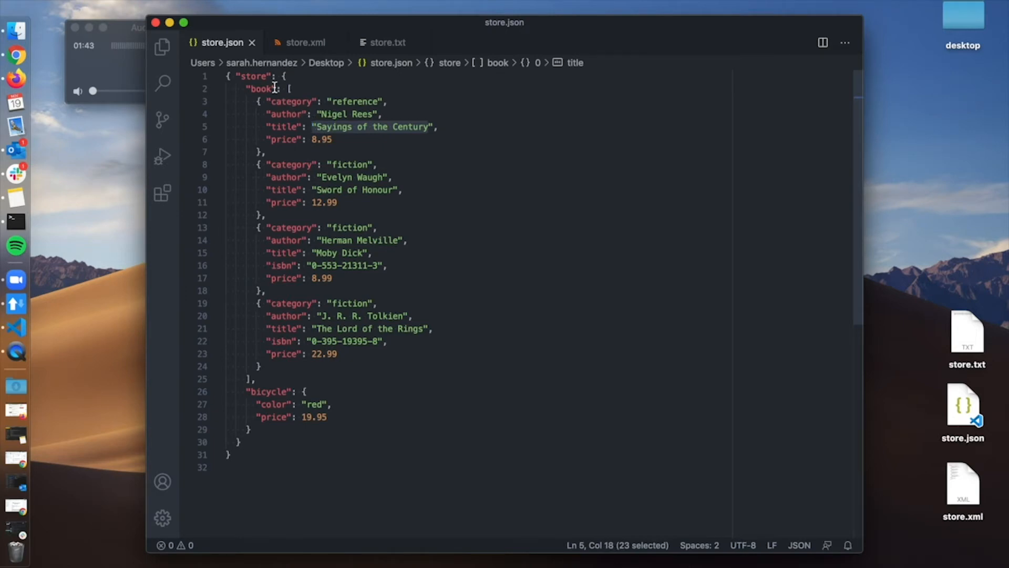
key("ctrl+Right")
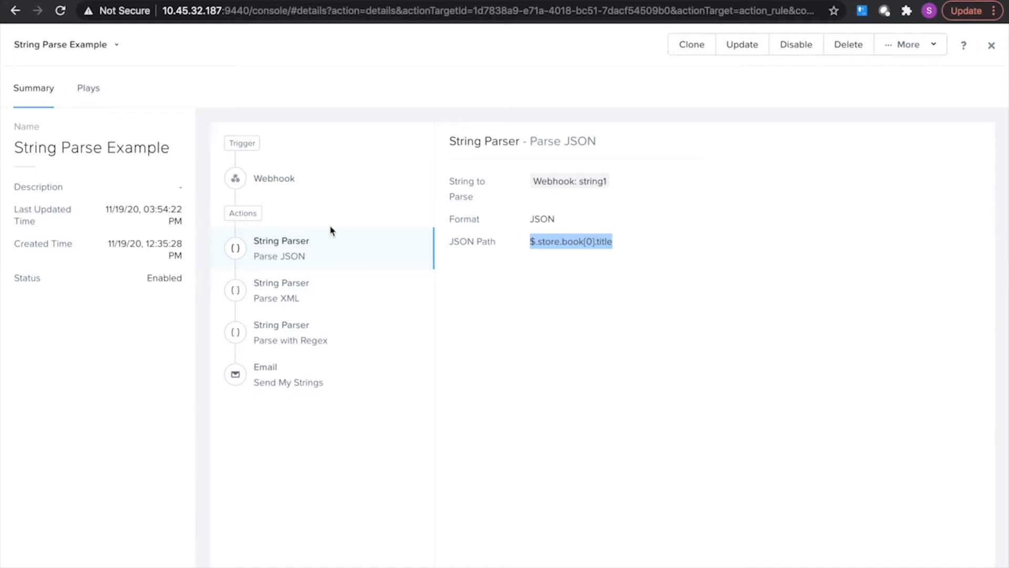
View the Parse XML action's settings and locate the first book's title in store.xml in Visual Studio Code.
left_click(301, 304)
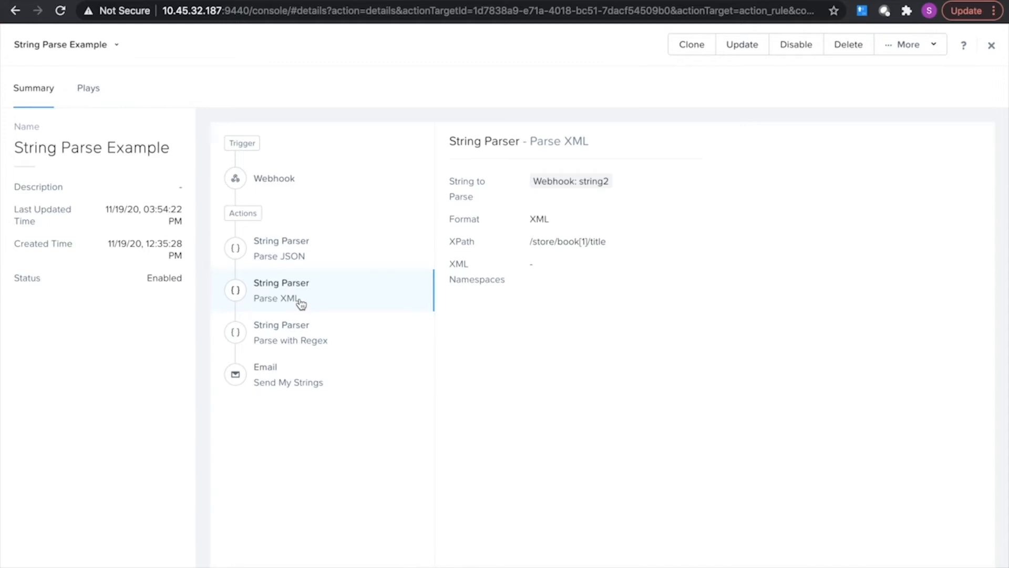
key("ctrl+Left")
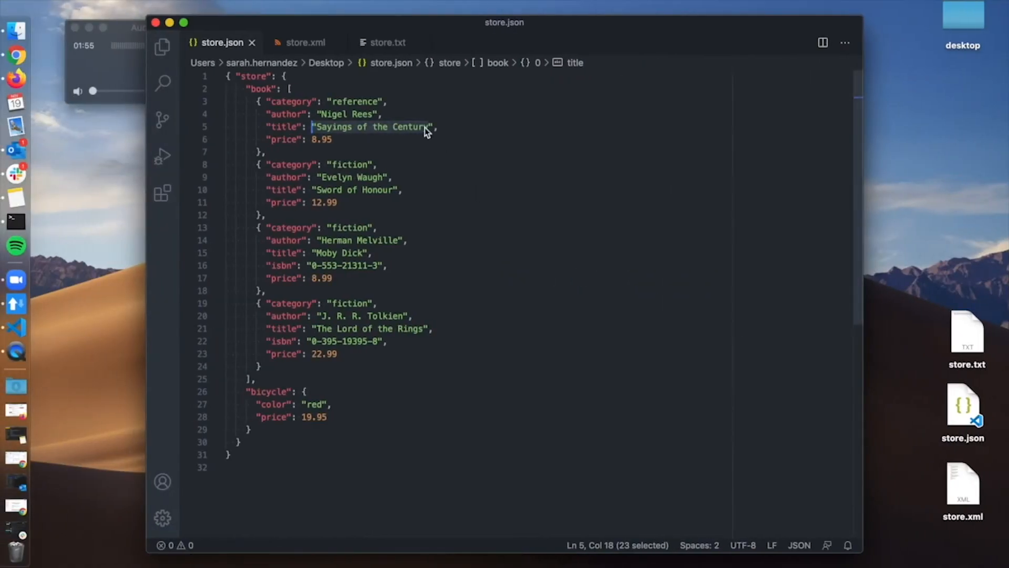
left_click(307, 42)
left_click(344, 173)
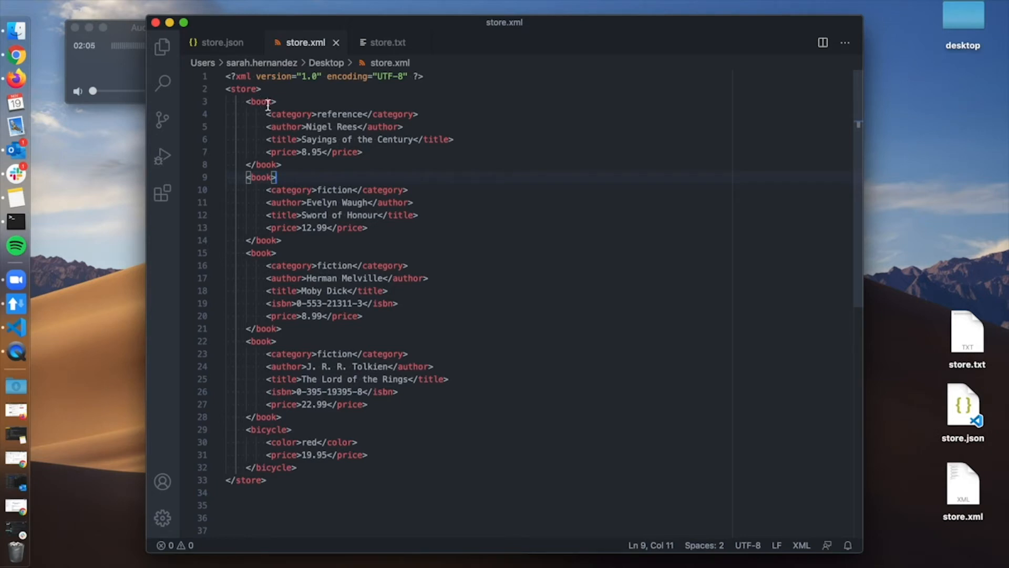
left_click_drag(301, 139, 412, 138)
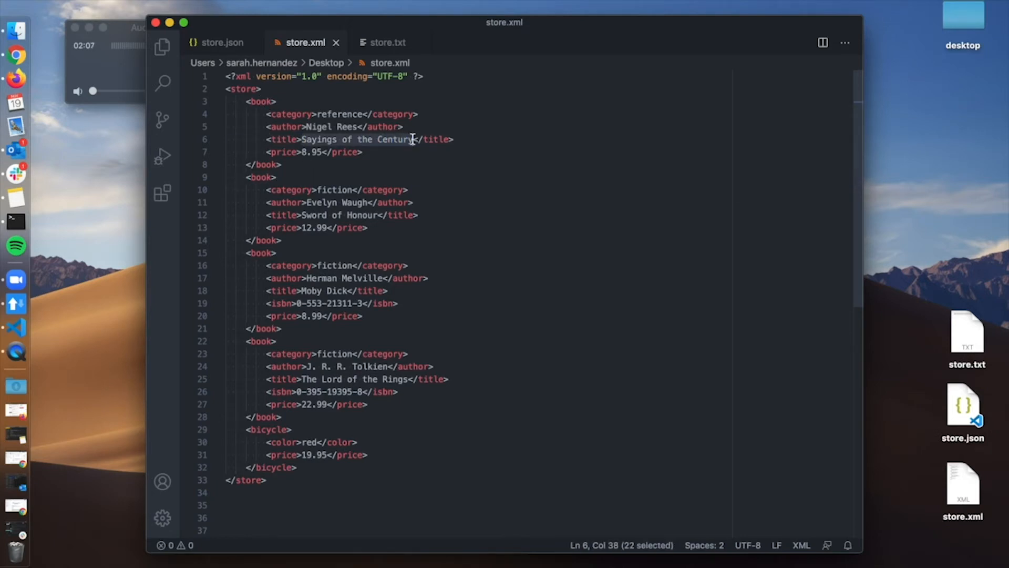
key("ctrl+Right")
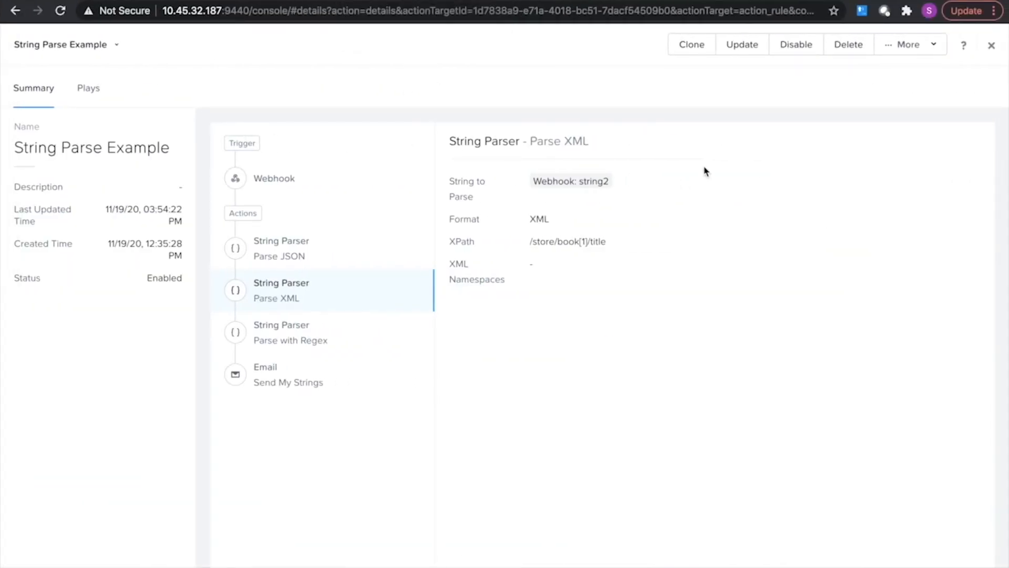
Open the playbook for updating and check the format settings of the Parse JSON and Parse XML actions, keeping JSON for Parse JSON.
left_click(742, 46)
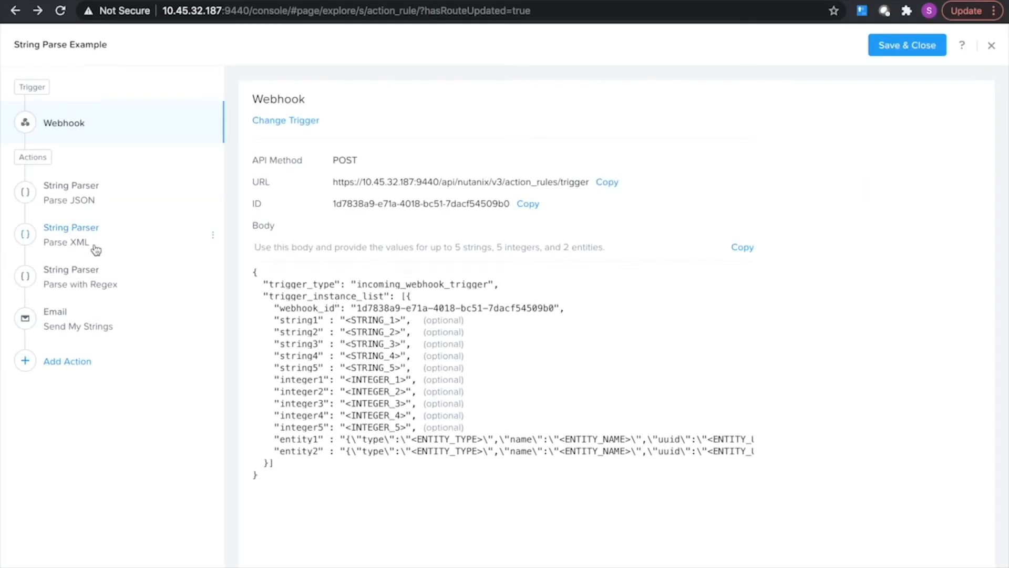
left_click(95, 250)
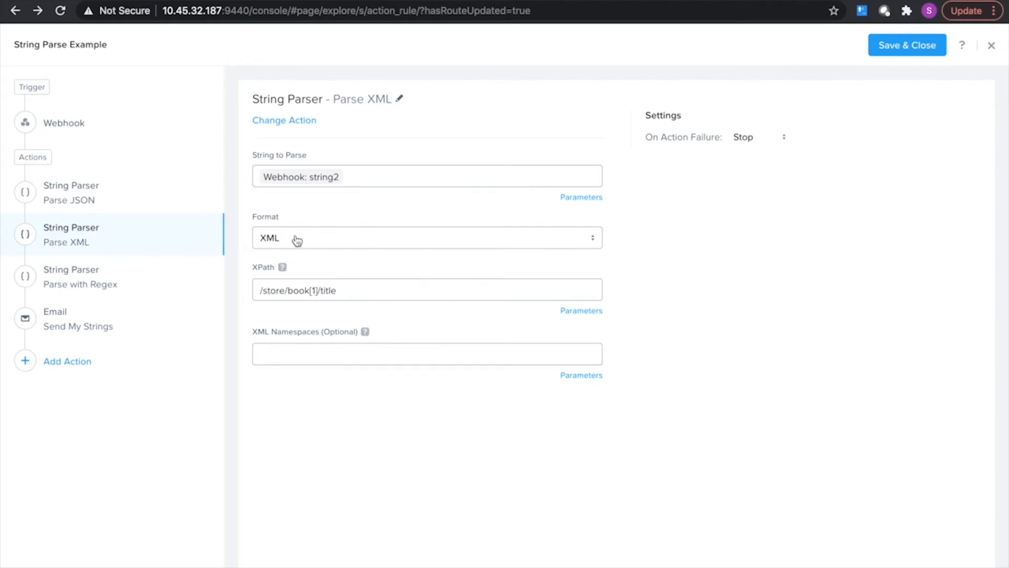
left_click(132, 206)
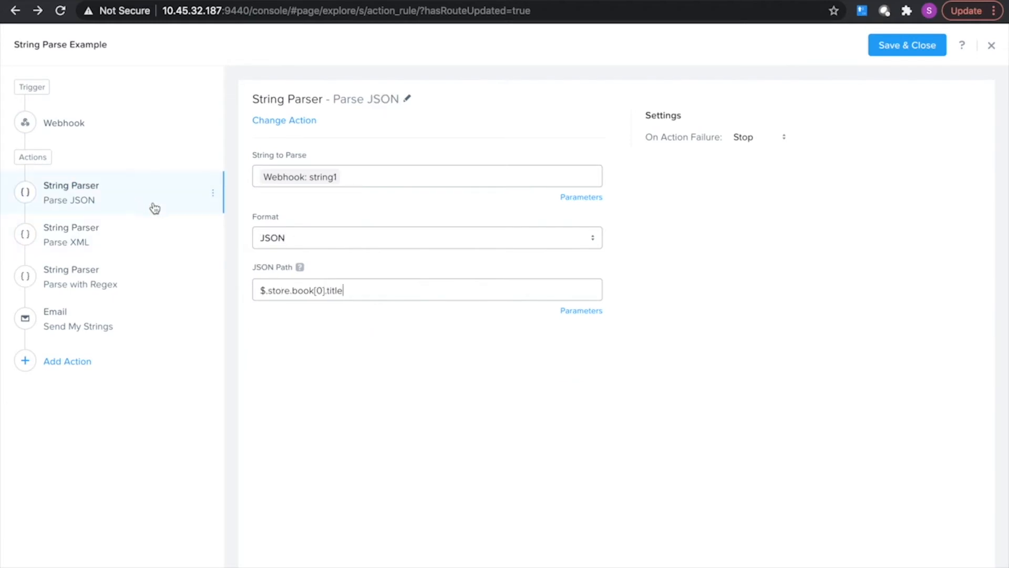
left_click(294, 240)
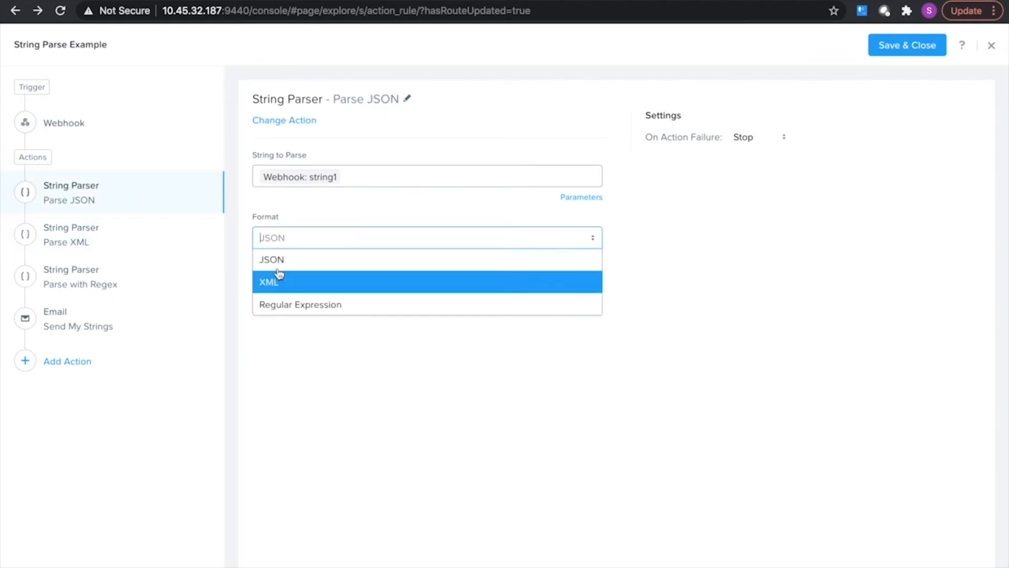
left_click(277, 263)
left_click(115, 236)
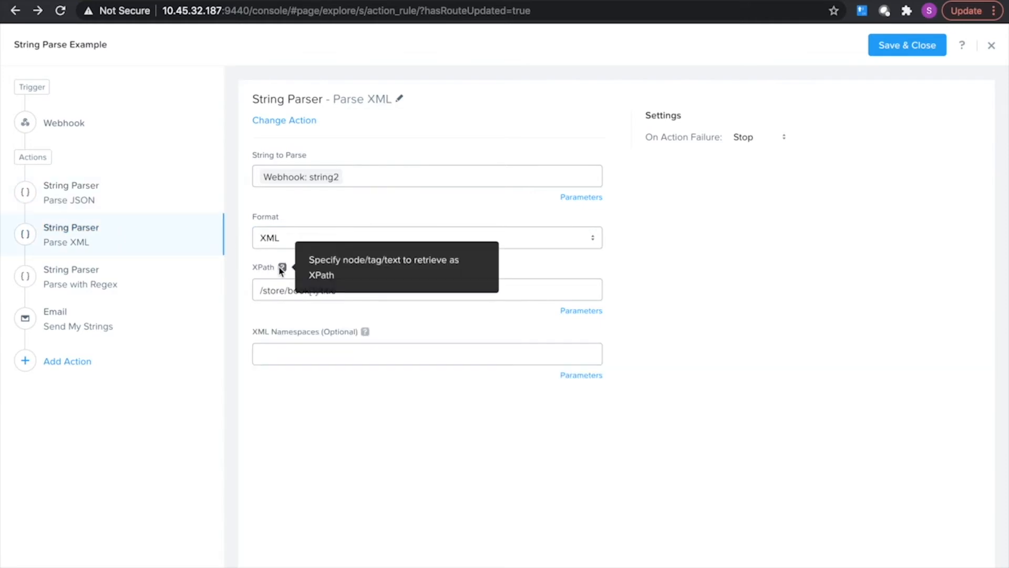
Examine the store, book index and title segments of the Parse XML action's XPath.
left_click(384, 290)
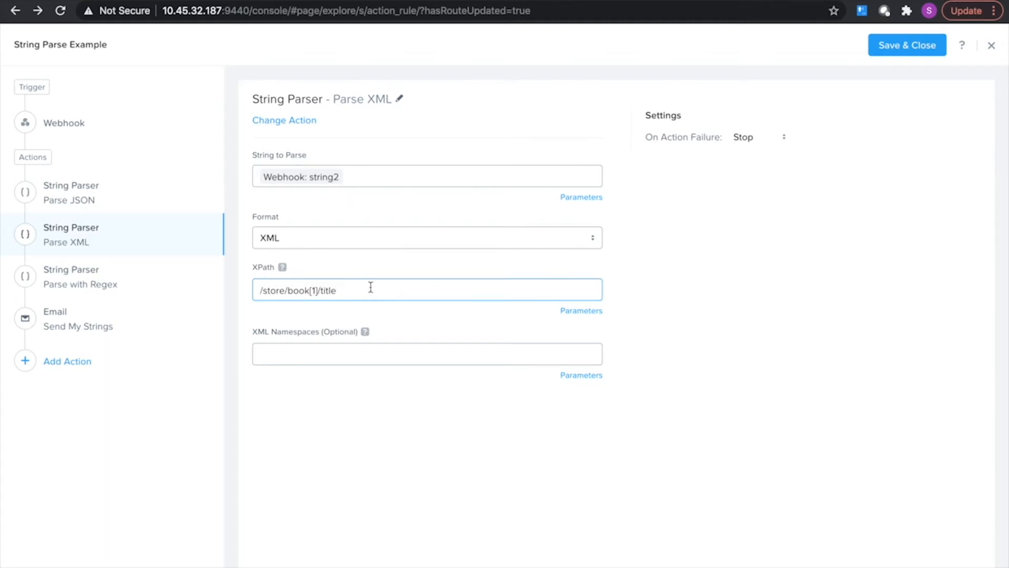
double_click(274, 291)
double_click(306, 291)
left_click(319, 292)
left_click_drag(338, 291, 324, 292)
Open the Parse with Regex action and examine the first book's title entry in store.txt in Visual Studio Code.
left_click(101, 287)
key("ctrl+Left")
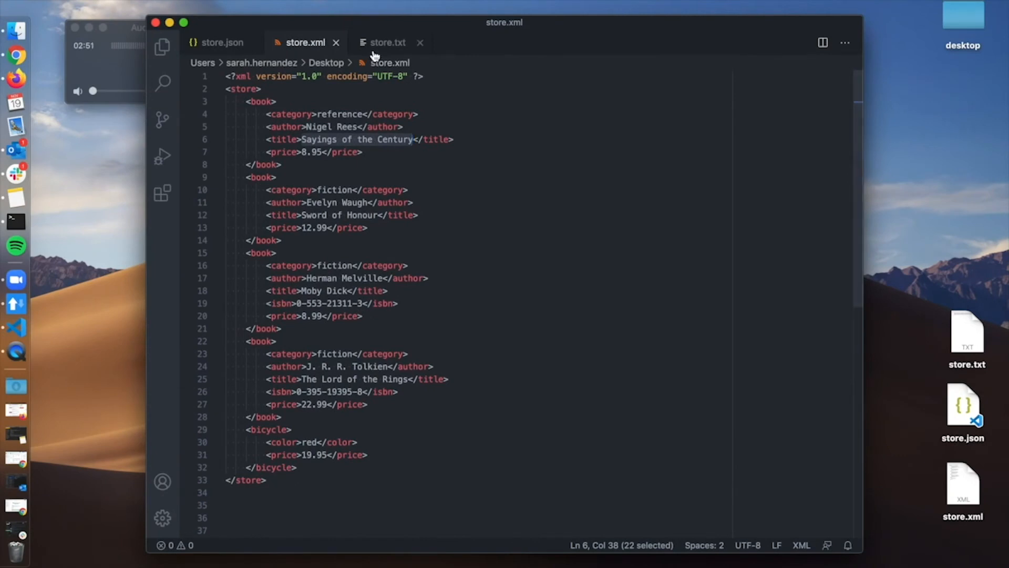
left_click(374, 53)
left_click_drag(284, 155, 225, 74)
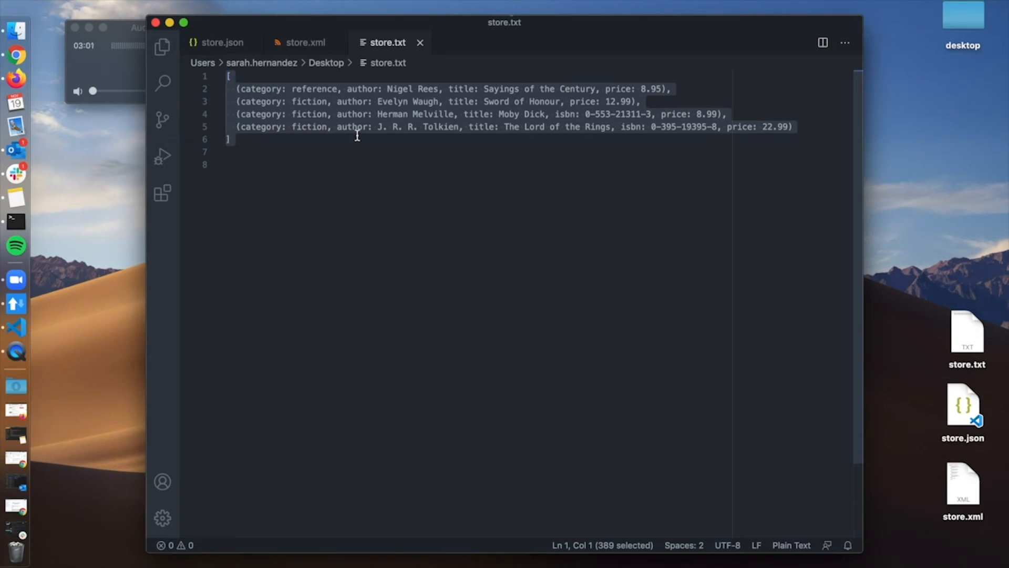
double_click(458, 90)
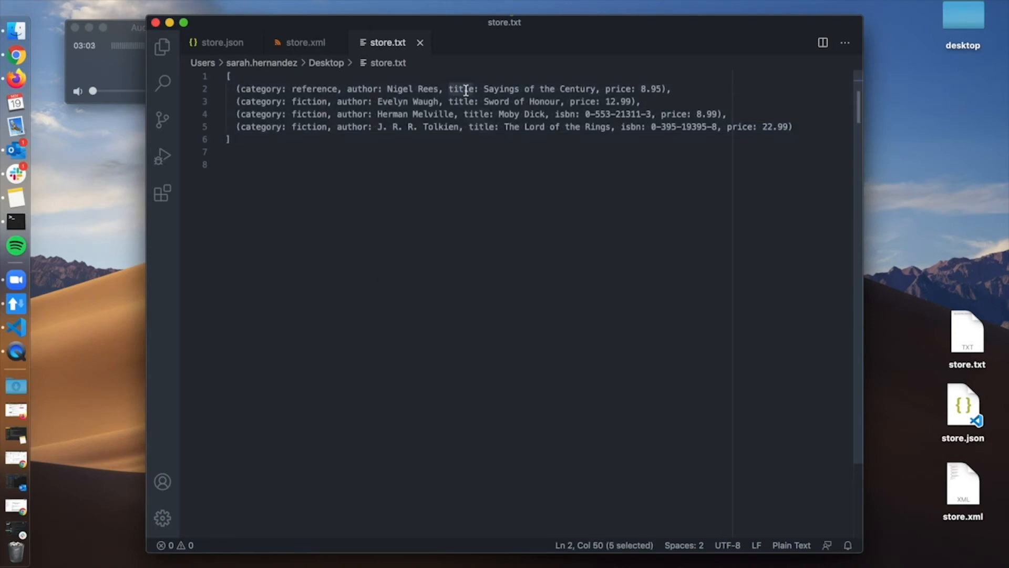
left_click_drag(538, 88, 493, 88)
key("ctrl+Right")
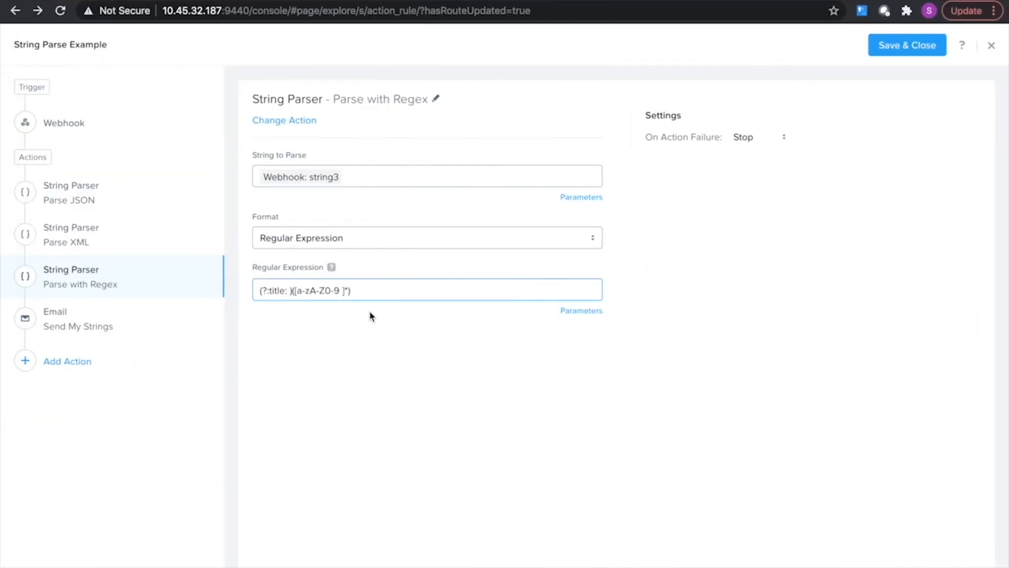
Review the Parse with Regex expression and examine its matching groups against the test string on regex101.
left_click_drag(362, 294, 257, 290)
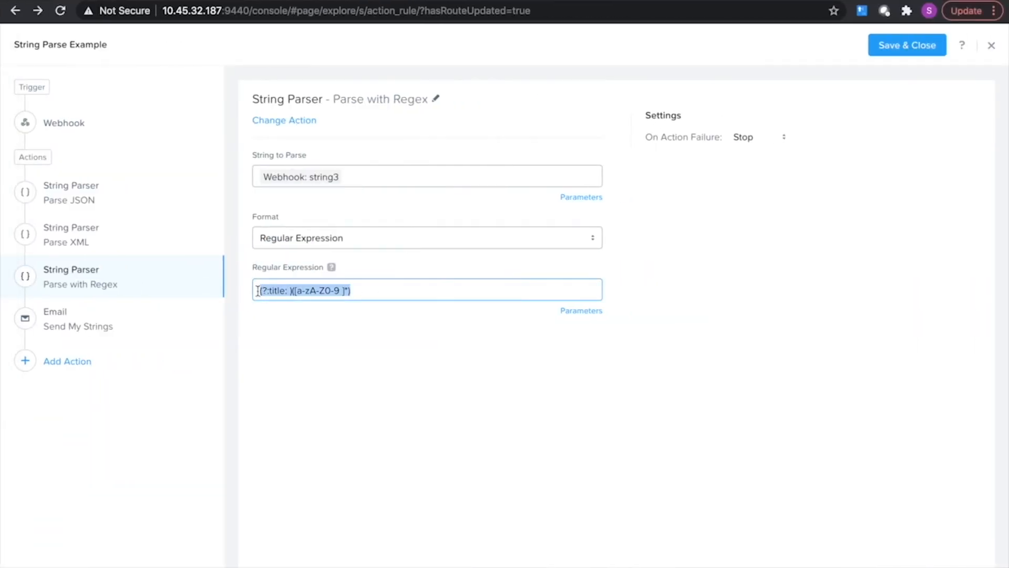
key("ctrl+Right")
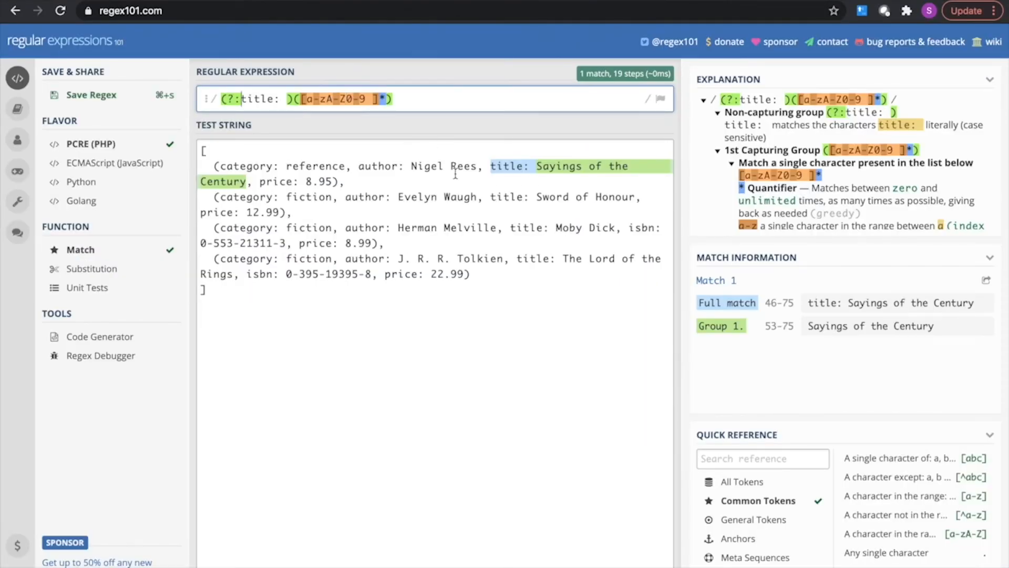
mouse_move(238, 181)
mouse_move(506, 160)
left_click(158, 1)
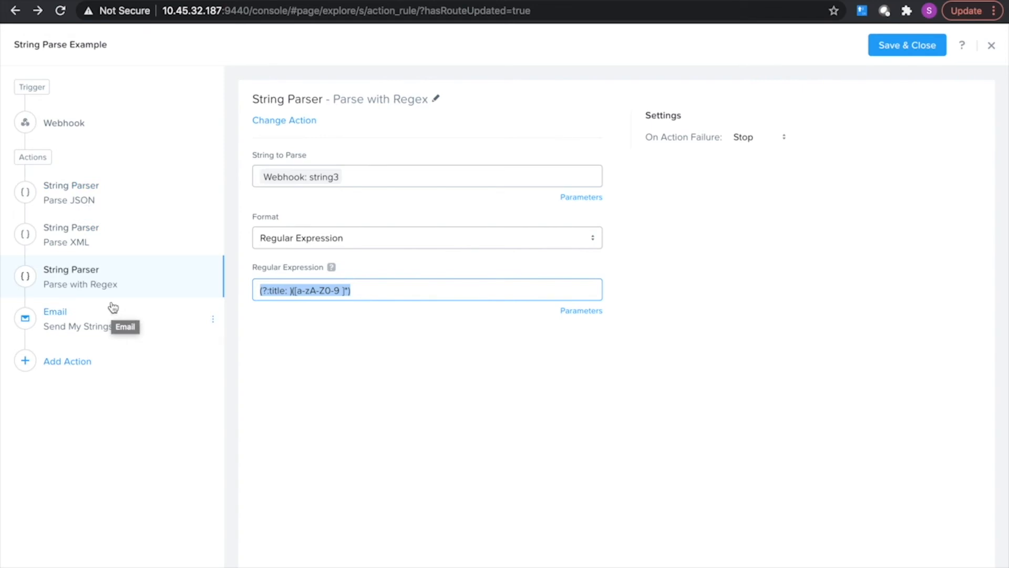
Open the Send My Strings email action and review the parsed string parameters in its message.
left_click(90, 326)
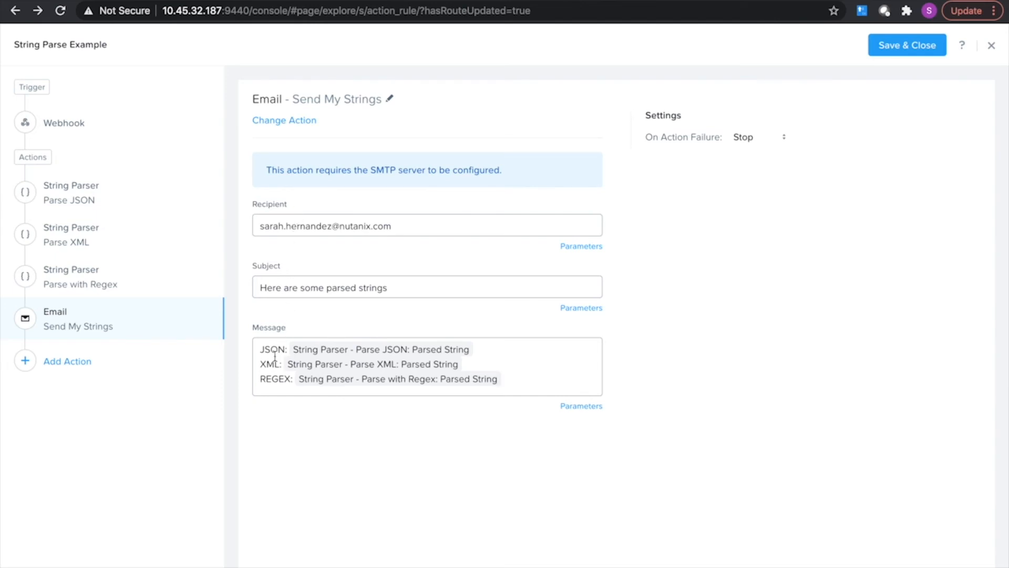
left_click_drag(263, 355, 477, 356)
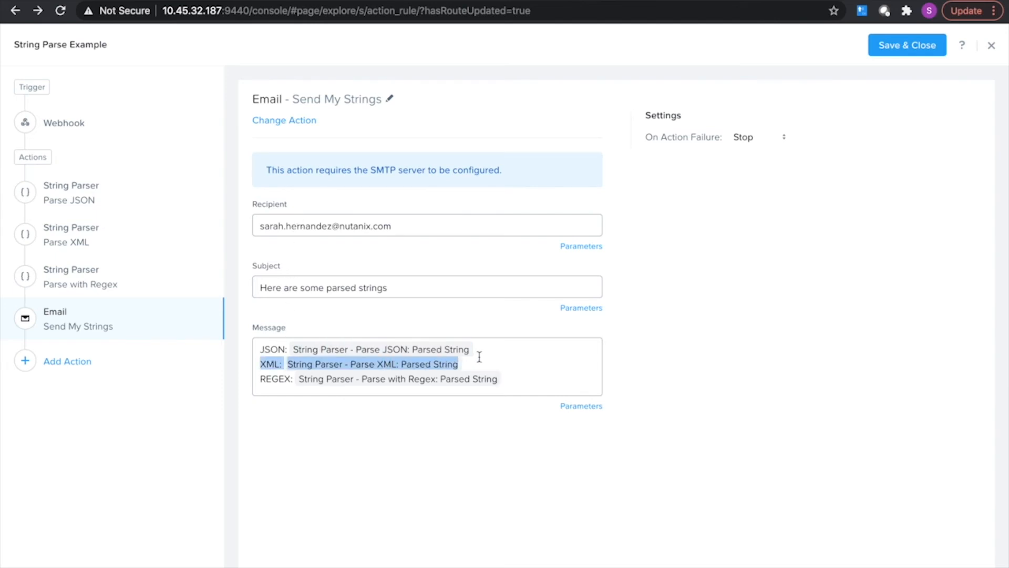
Examine the complete email message containing the JSON, XML and REGEX parsed string lines.
left_click(478, 350)
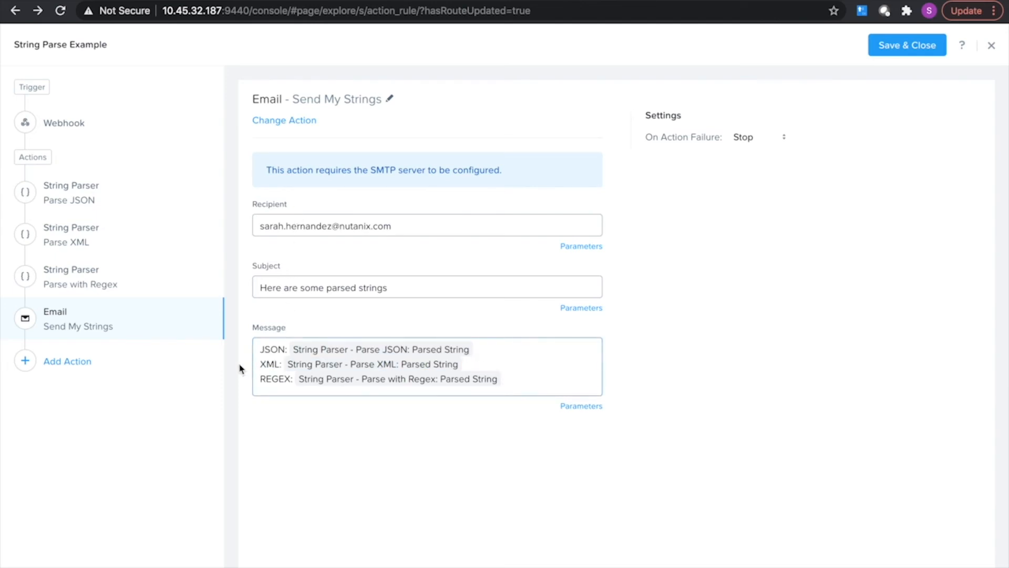
key("super+a")
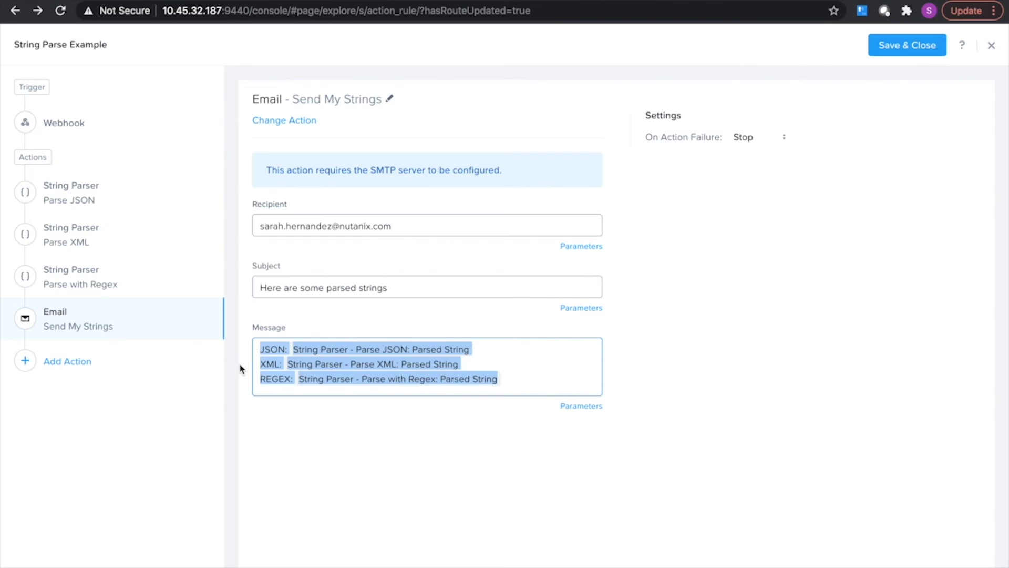
left_click(768, 199)
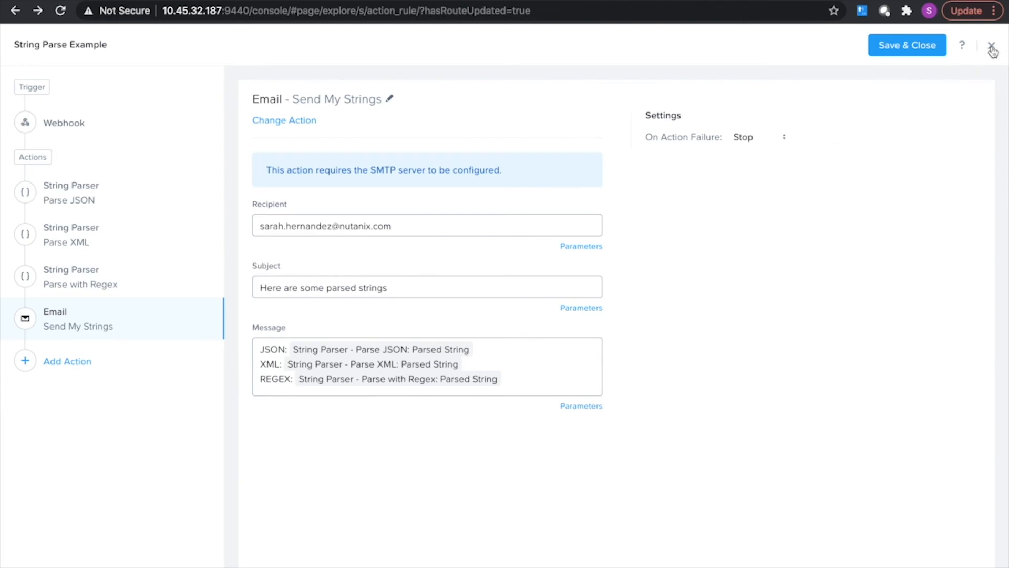
Switch to the HTTP request client and send the POST request with the three strings to the action_rules/trigger URL.
key("ctrl+Right")
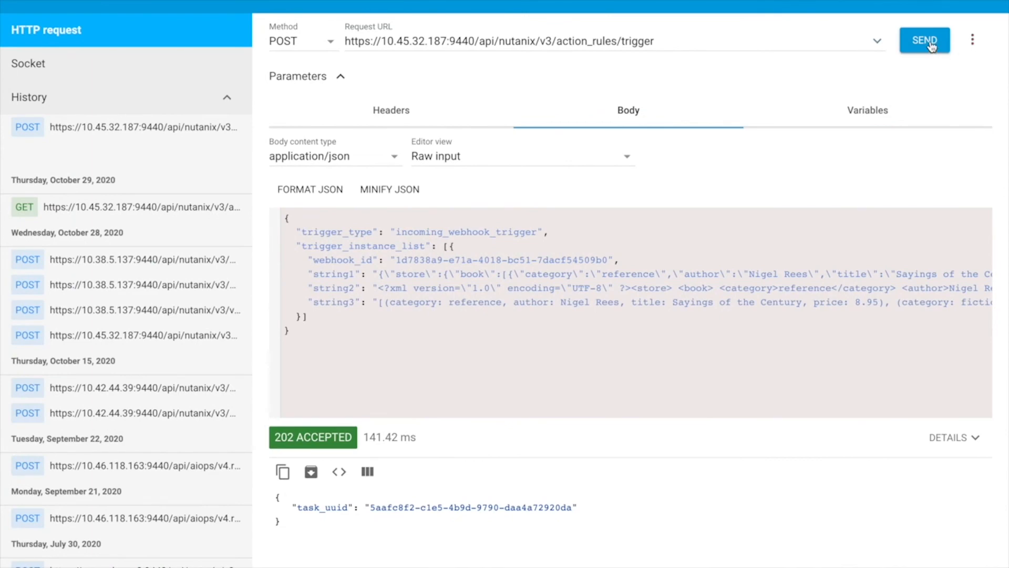
left_click(932, 46)
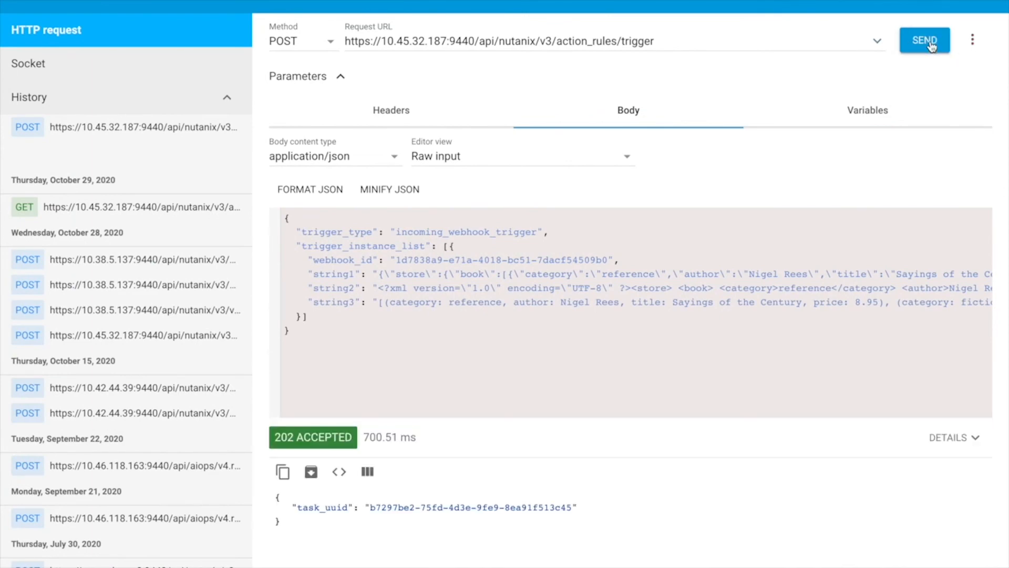
Return to Prism, close the playbook editor and open the most recent play of the String Parse Example playbook.
key("ctrl+Left")
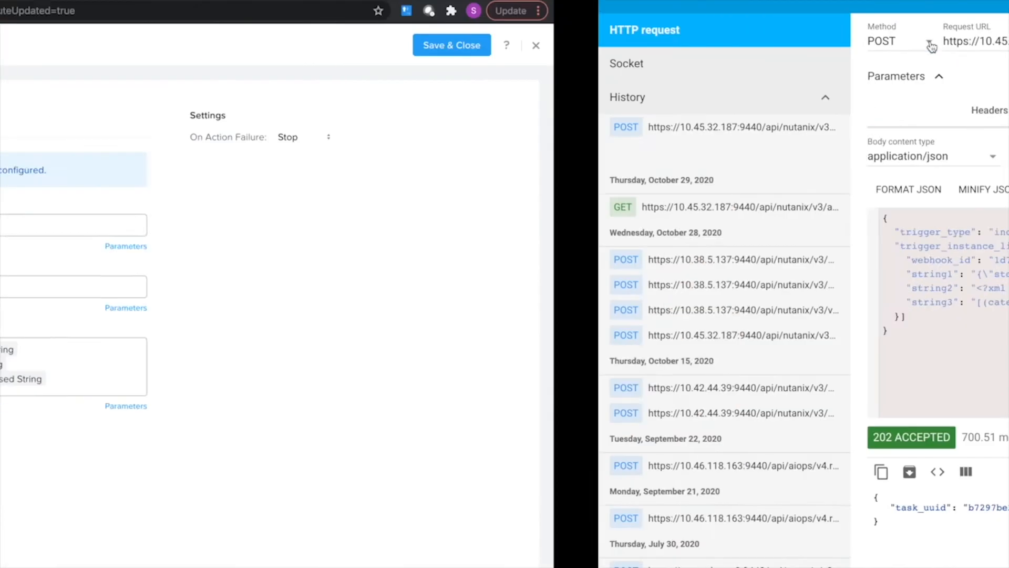
left_click(991, 48)
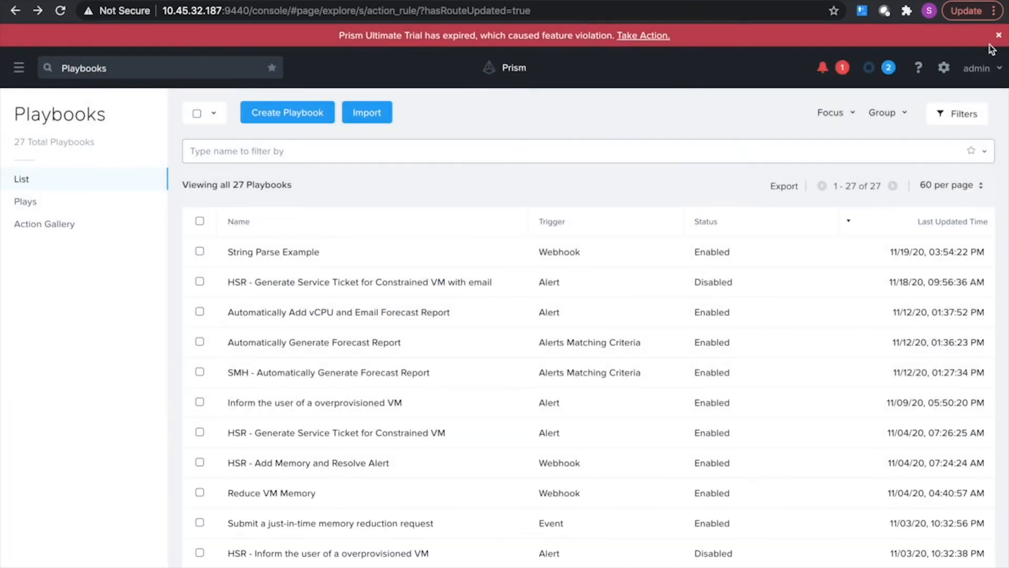
left_click(235, 252)
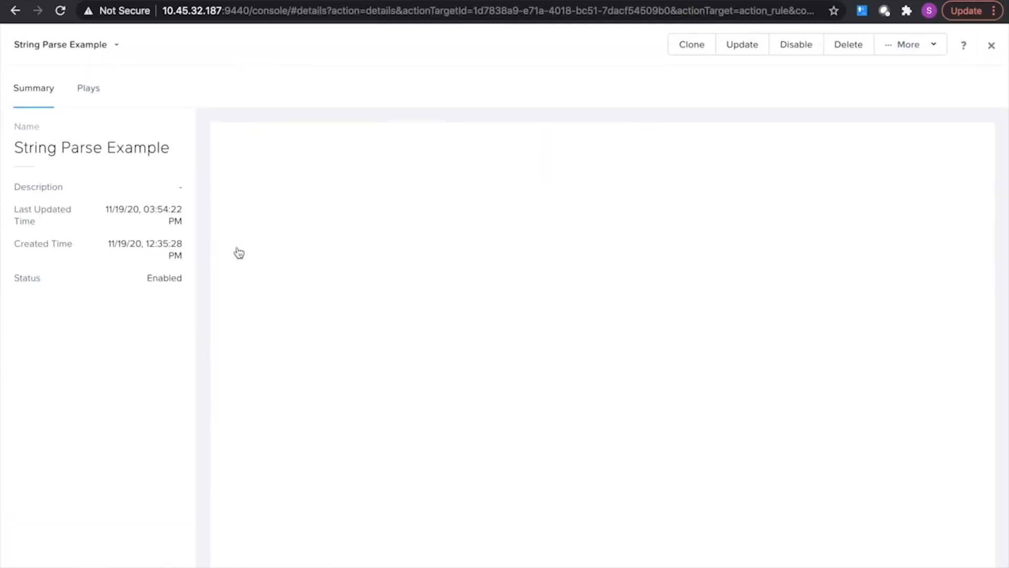
left_click(93, 95)
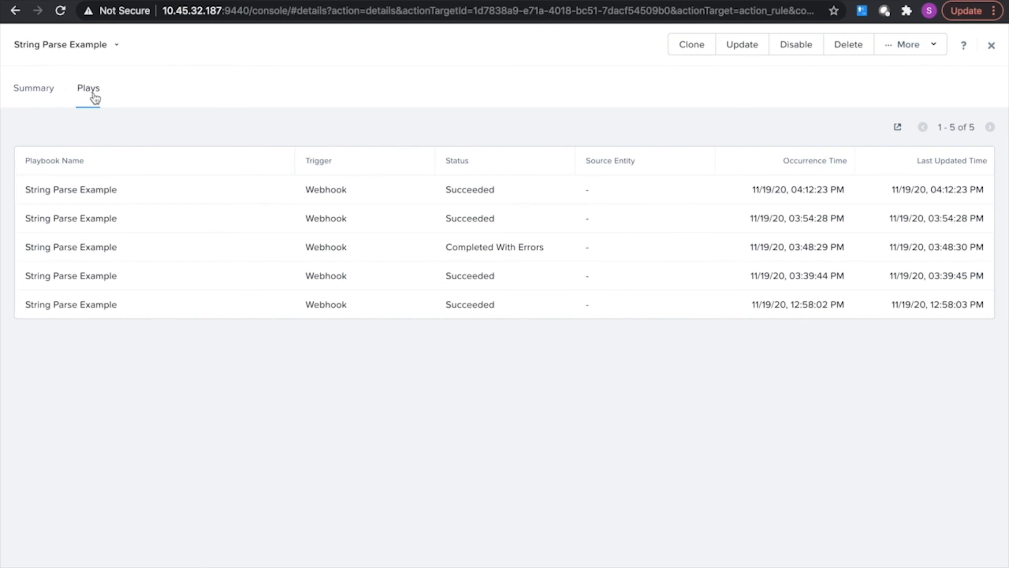
left_click(41, 189)
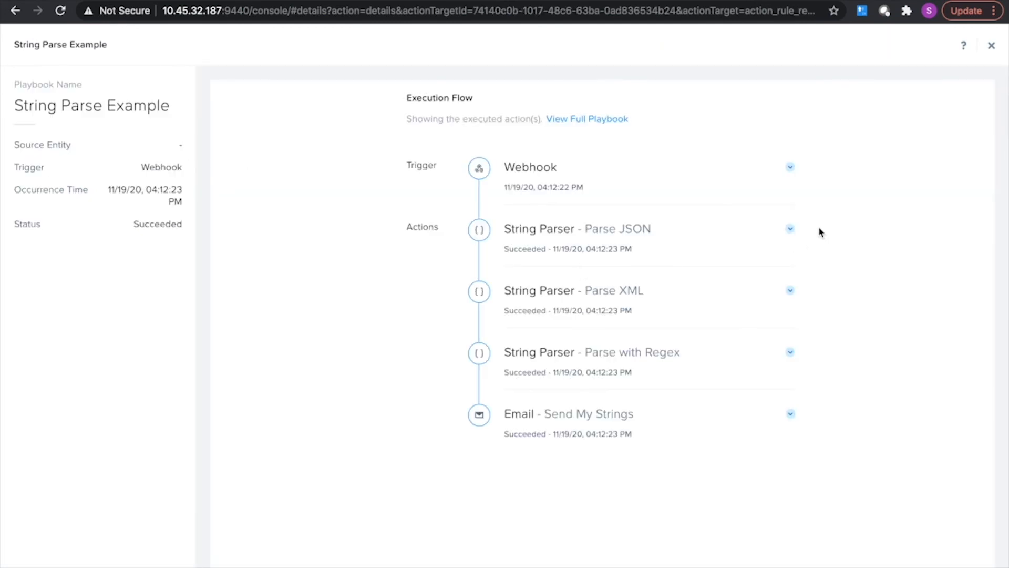
Expand the Parse JSON action in the execution flow and review its input string and parsed output.
left_click(790, 229)
scroll(790, 232, "down", 3)
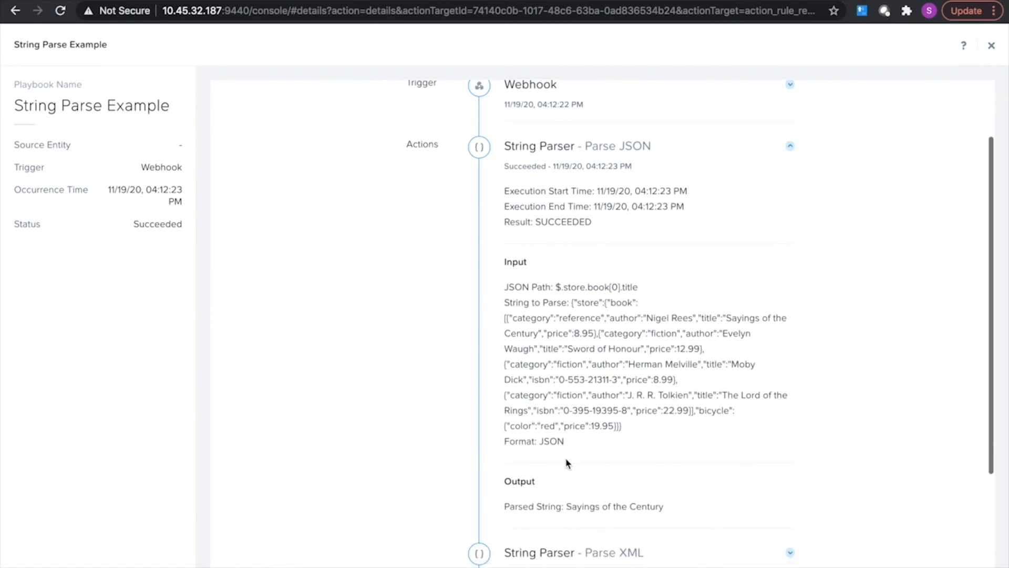
left_click_drag(637, 428, 489, 318)
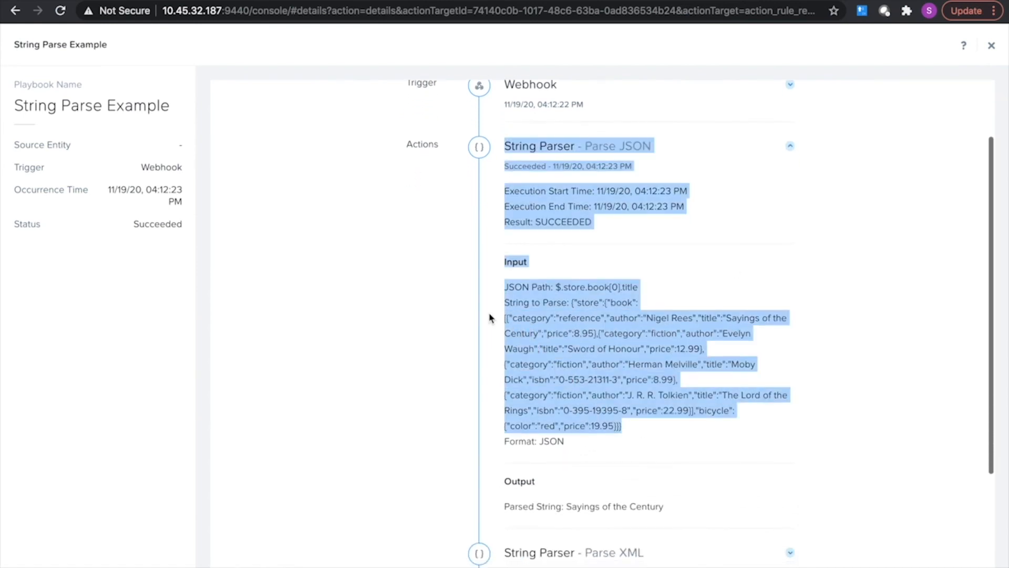
left_click(569, 444)
scroll(569, 444, "down", 5)
left_click_drag(665, 379, 564, 377)
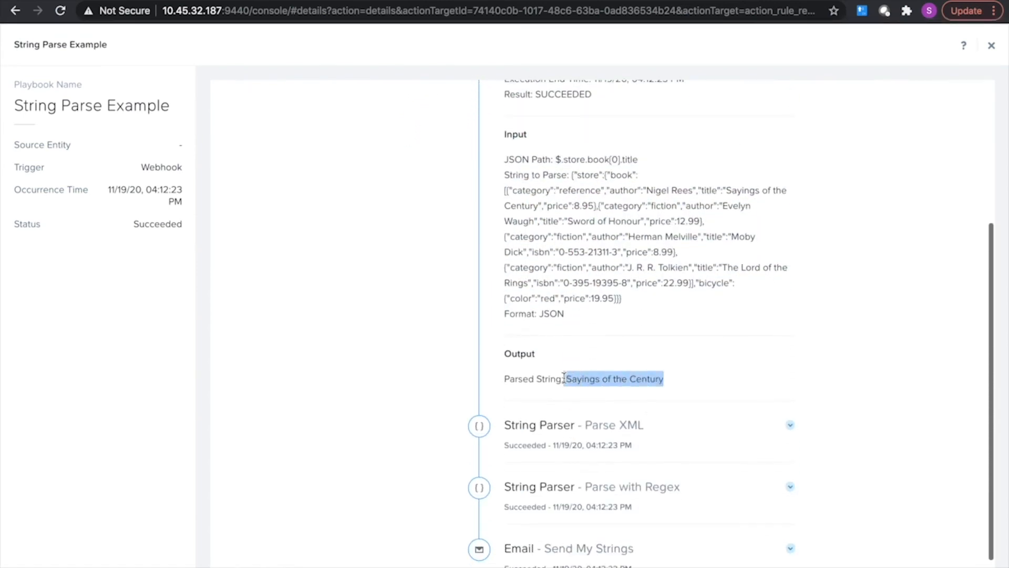
Expand the Parse XML action in the execution flow and review its XPath input and parsed output.
scroll(687, 396, "down", 1)
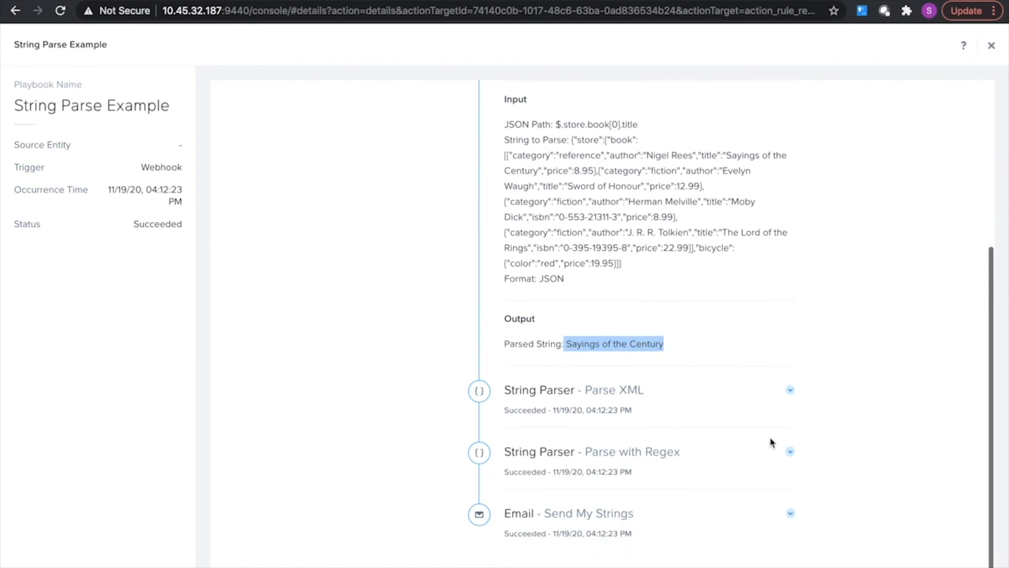
left_click(790, 390)
scroll(795, 394, "down", 6)
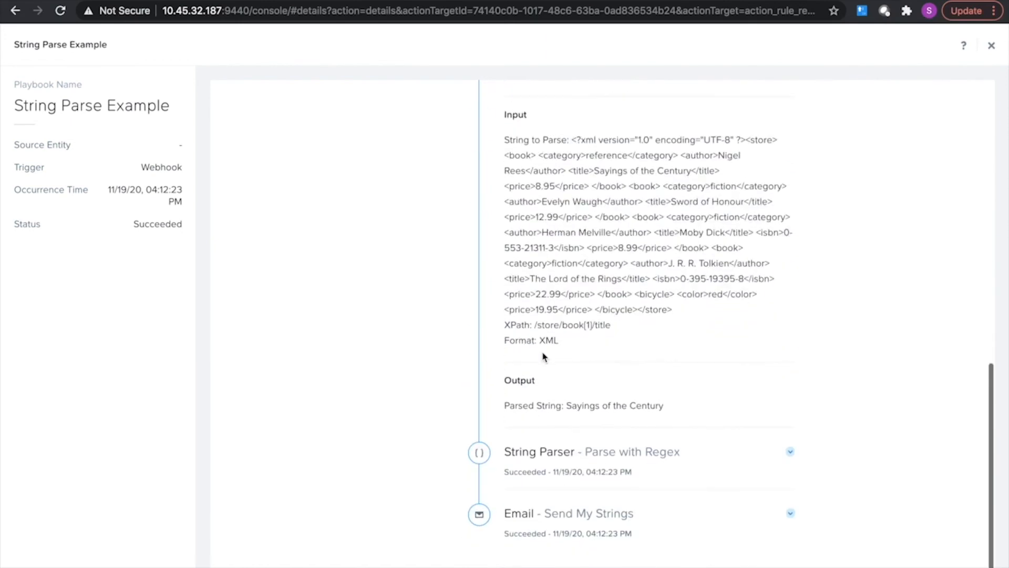
Switch to Outlook and examine the JSON, XML and REGEX lines in the "Here are some parsed strings" email.
key("ctrl+Left")
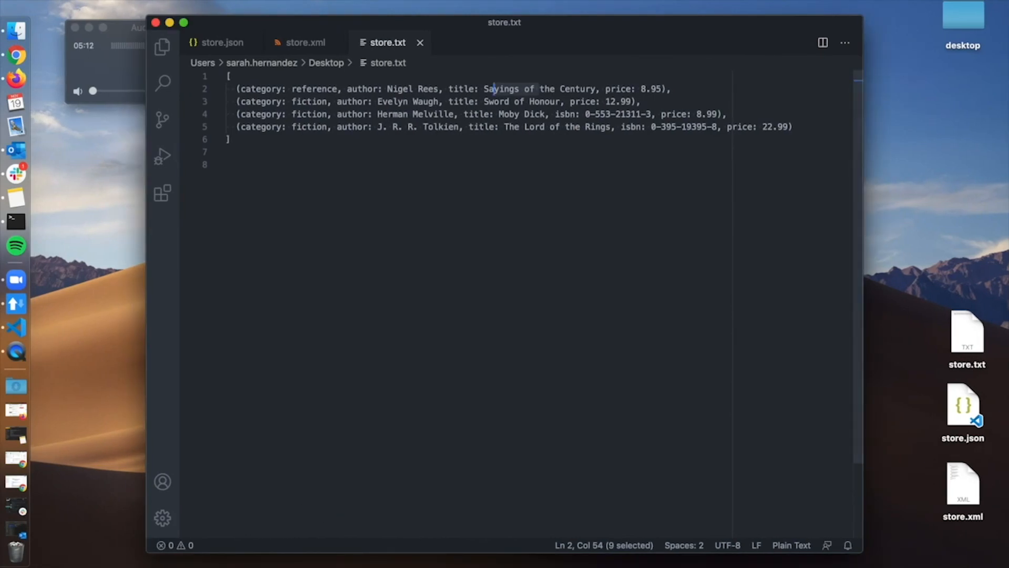
left_click(12, 535)
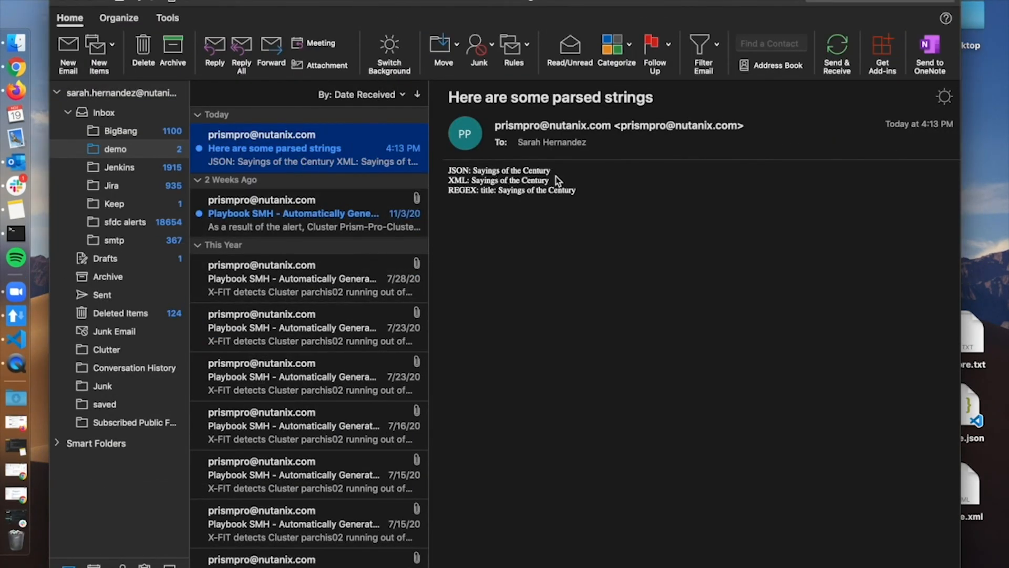
left_click_drag(557, 172, 488, 172)
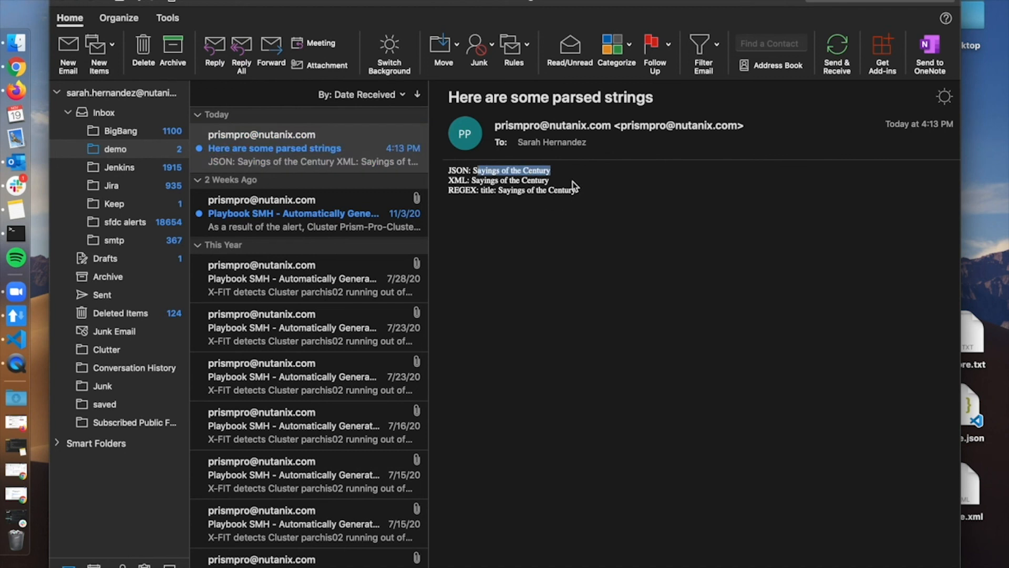
left_click_drag(552, 181, 490, 181)
left_click_drag(608, 192, 466, 191)
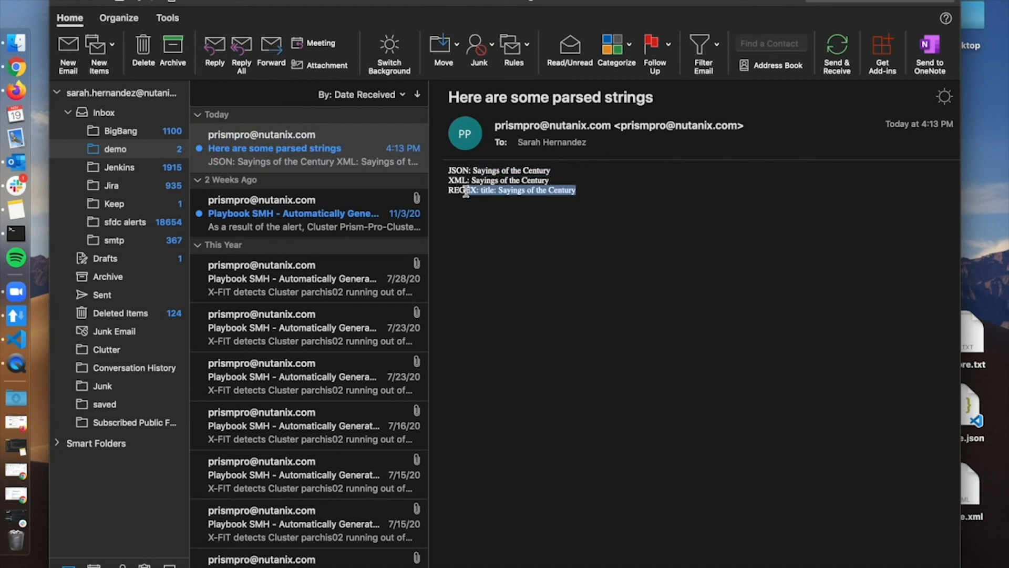